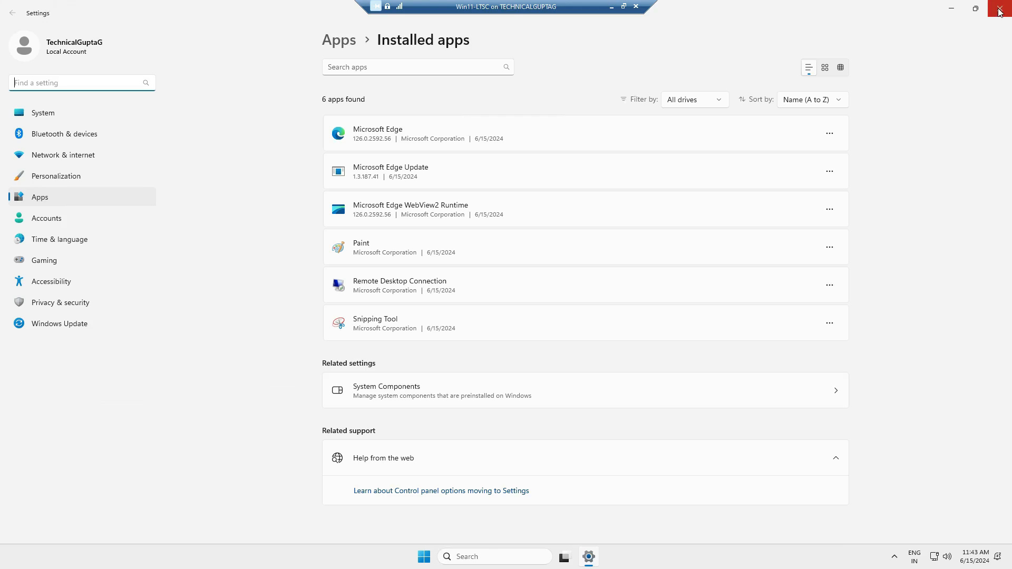
Step: Close the Installed apps settings window and open the Start button's context menu
click(1000, 9)
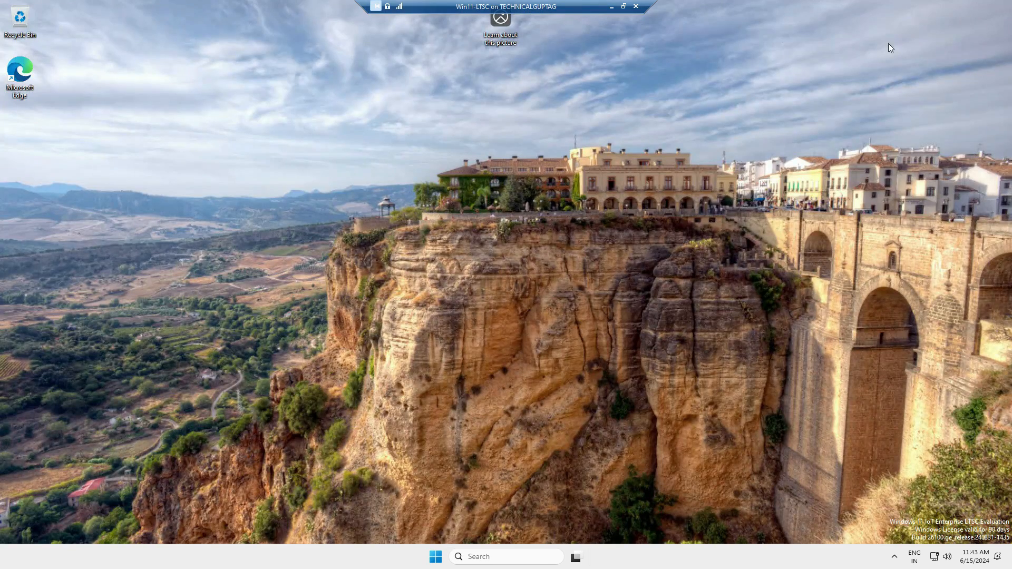
right_click(434, 556)
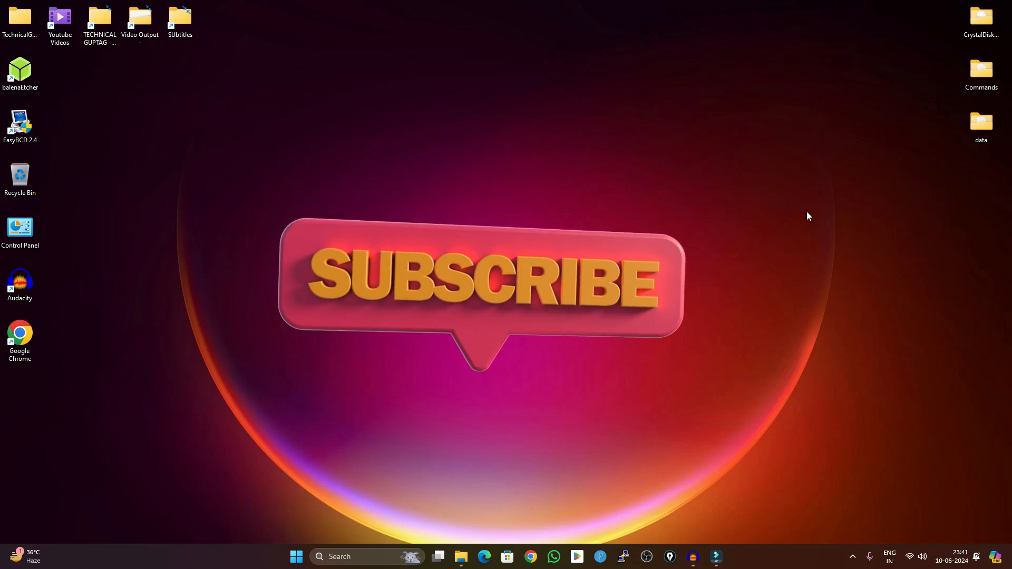
Step: Review the preferred and optional minimum system requirements for Windows IoT Enterprise LTSC on Microsoft Learn
scroll(754, 370, down, 1)
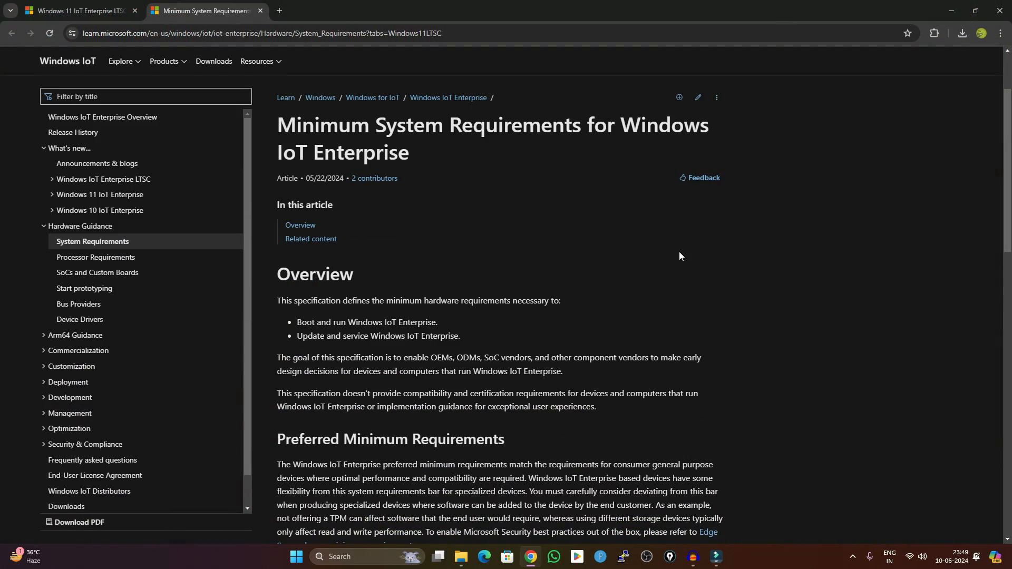
scroll(679, 252, down, 12)
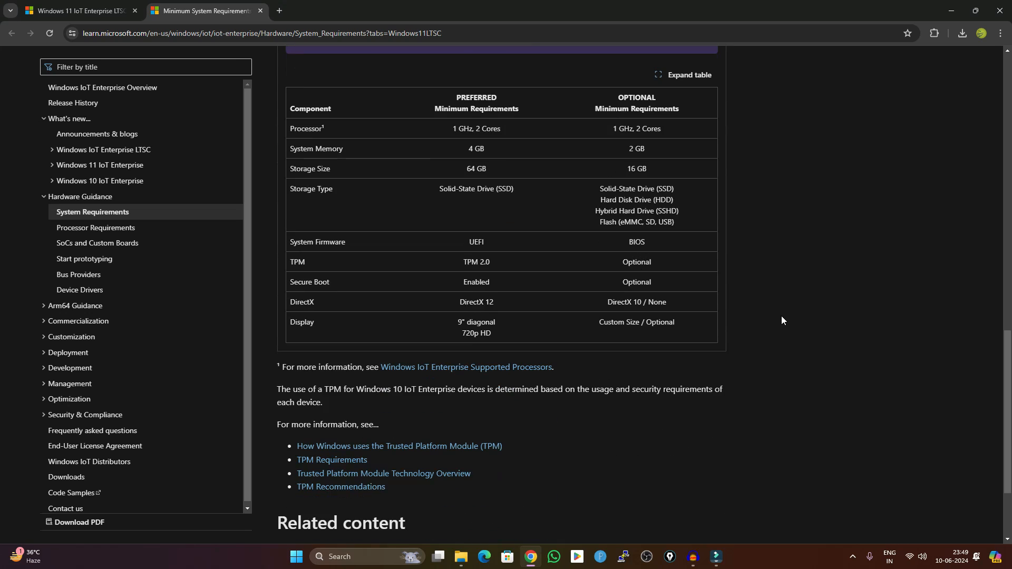
scroll(781, 317, up, 1)
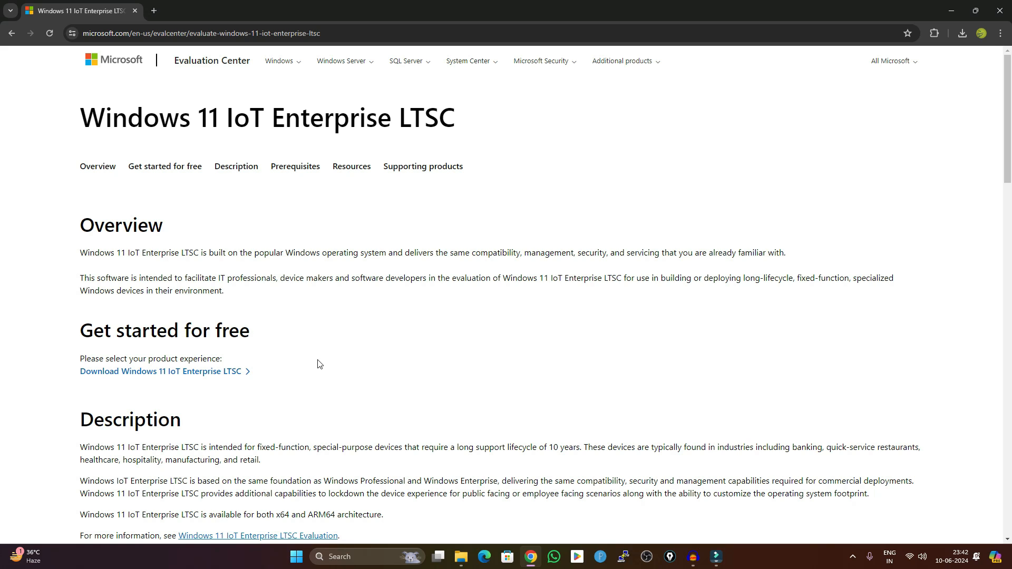
Step: Examine the overview, description and prerequisites on the Windows 11 IoT Enterprise LTSC evaluation page
scroll(318, 362, down, 1)
scroll(517, 296, down, 4)
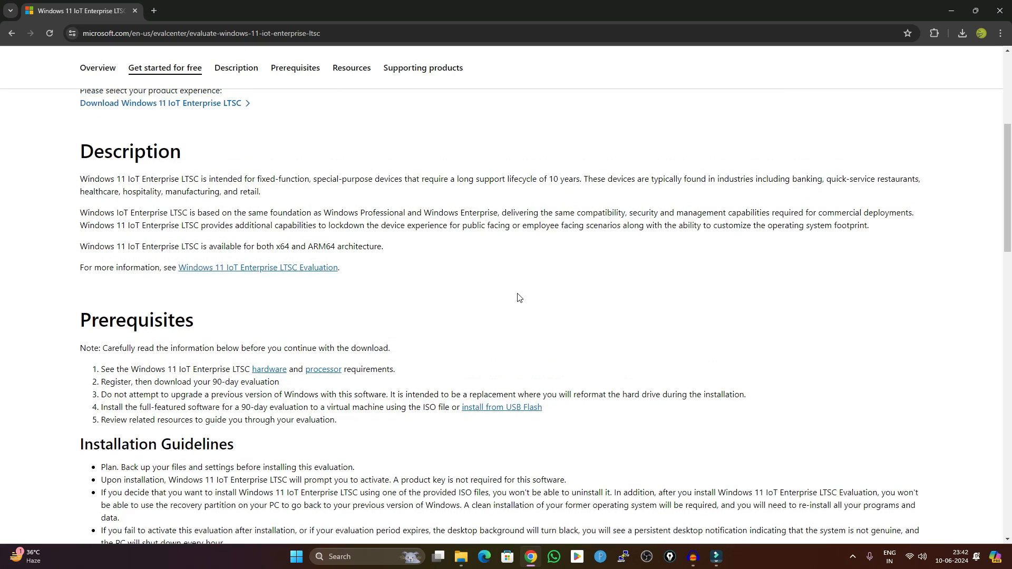
scroll(518, 296, up, 5)
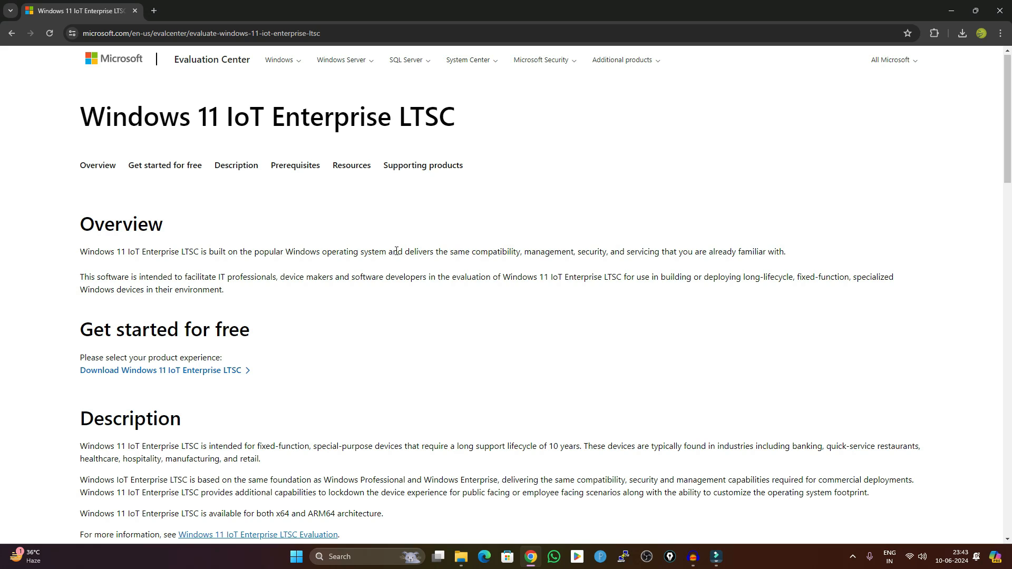
scroll(397, 252, down, 4)
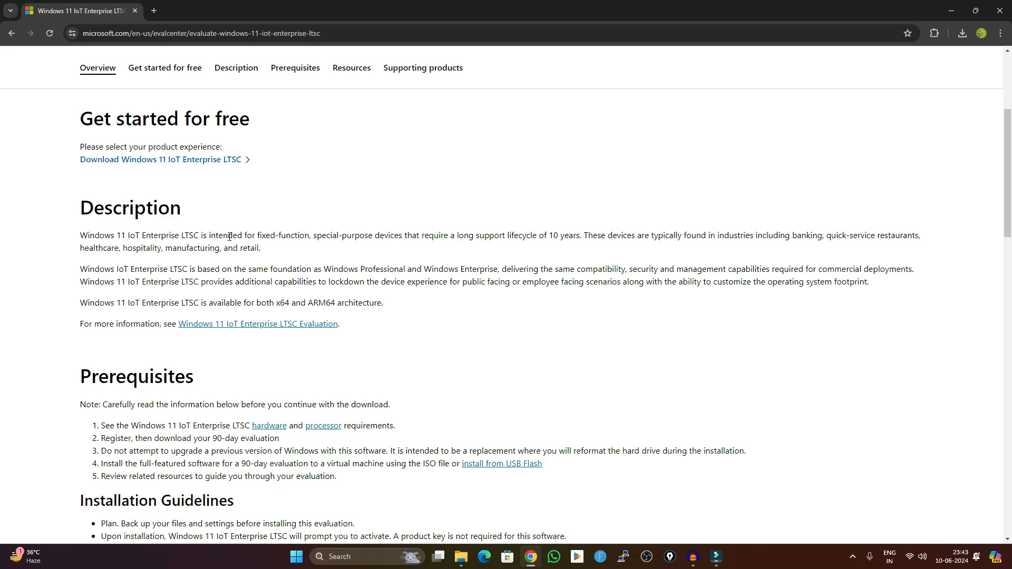
drag(80, 235, 509, 235)
click(512, 245)
scroll(509, 300, up, 1)
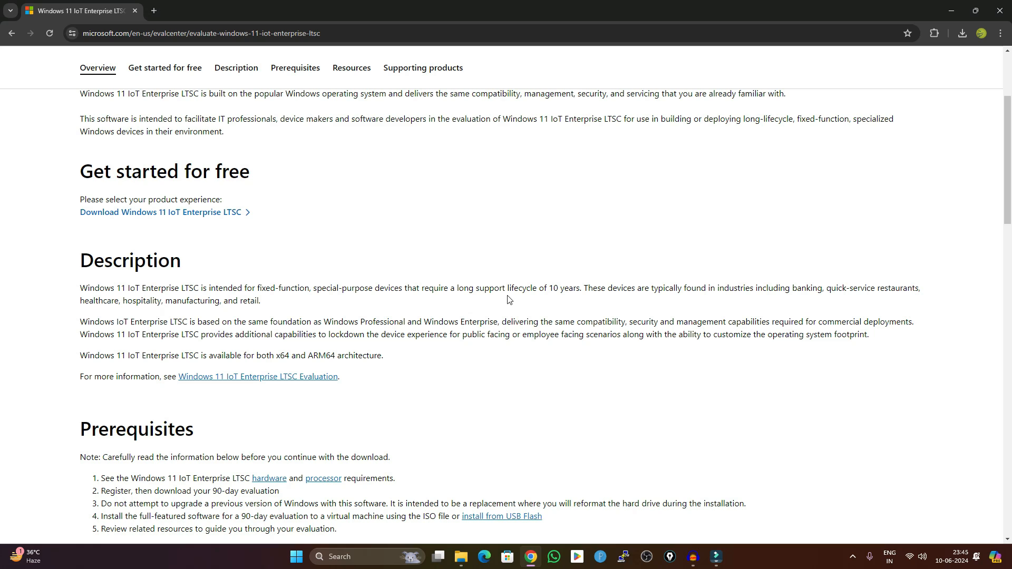
scroll(235, 388, down, 2)
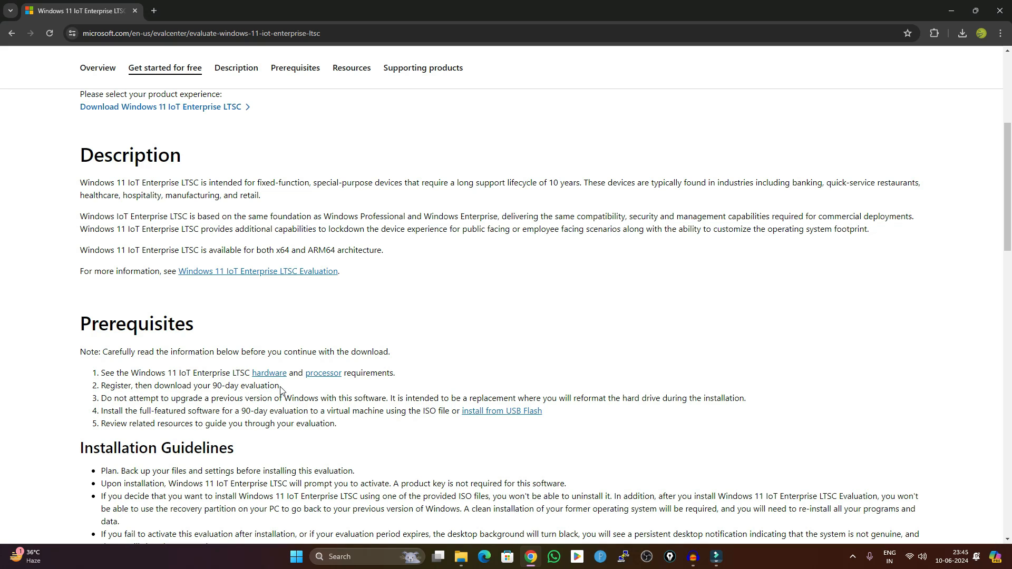
Step: Download the x64 or AMD64 edition of the Windows 11 IoT Enterprise LTSC 2024 Evaluation ISO
scroll(281, 390, up, 5)
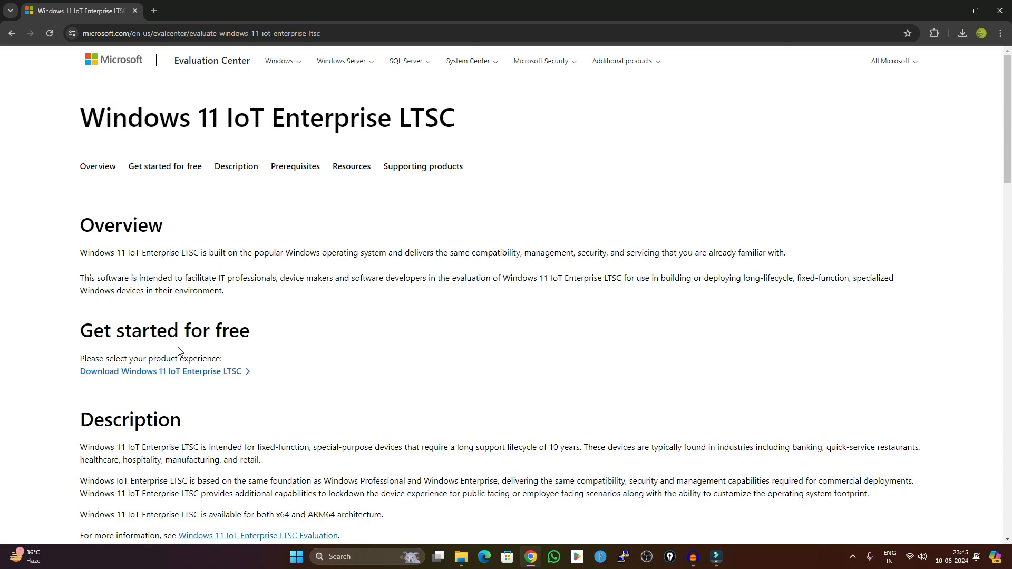
click(191, 374)
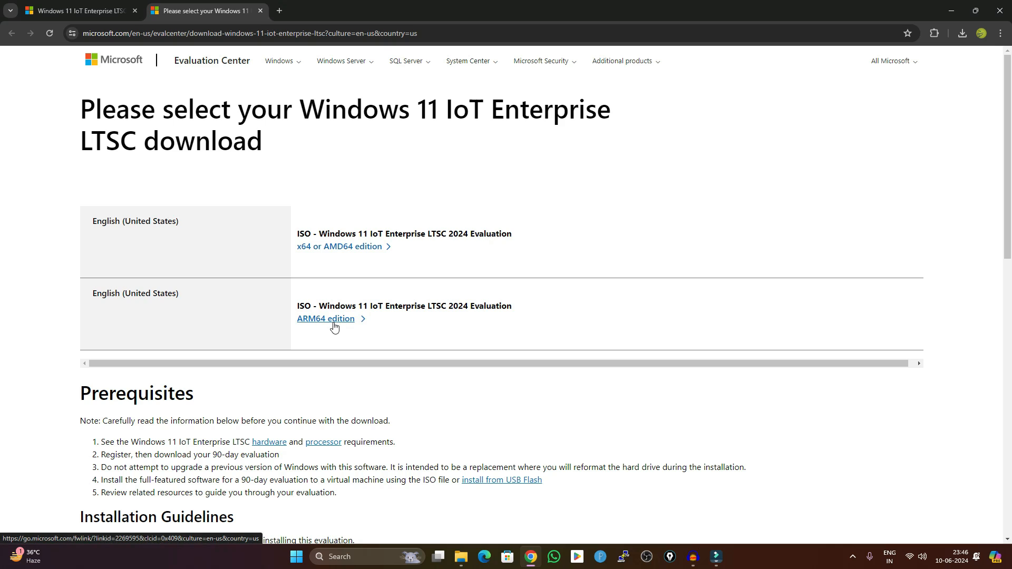
click(355, 249)
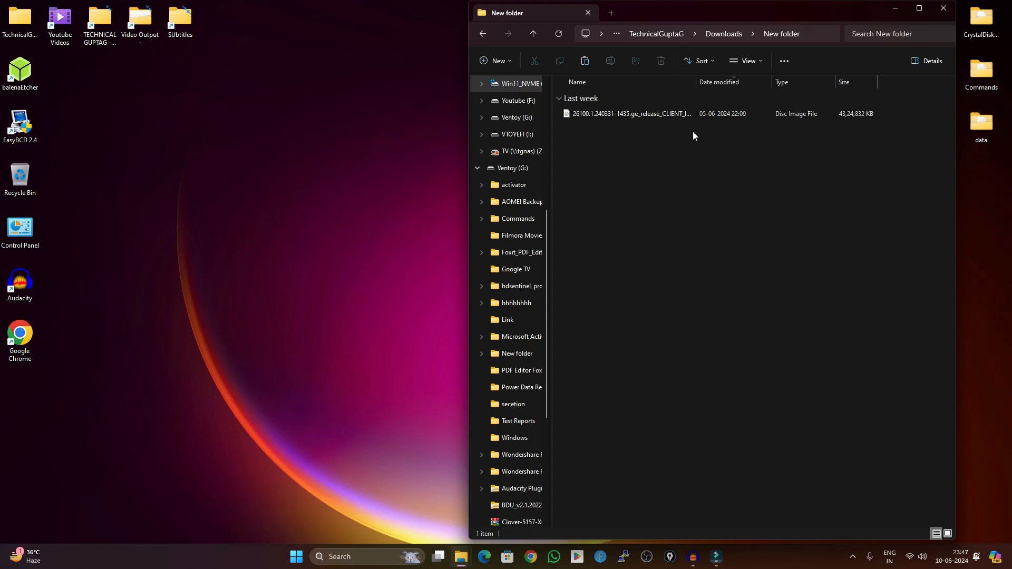
Step: Widen the Name column to show the ISO's full file name and maximize the folder window
drag(699, 84, 798, 86)
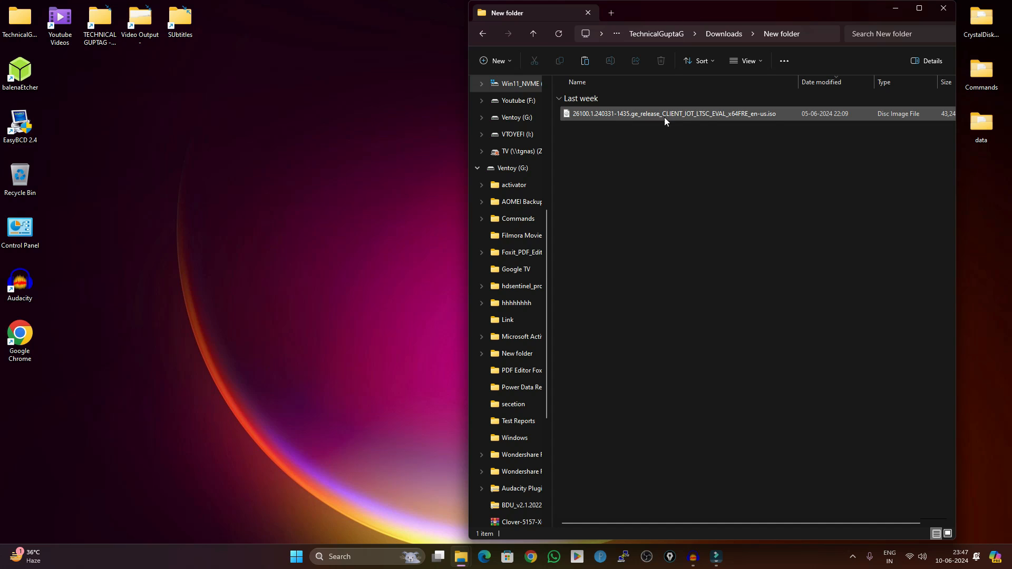
drag(828, 12, 697, 41)
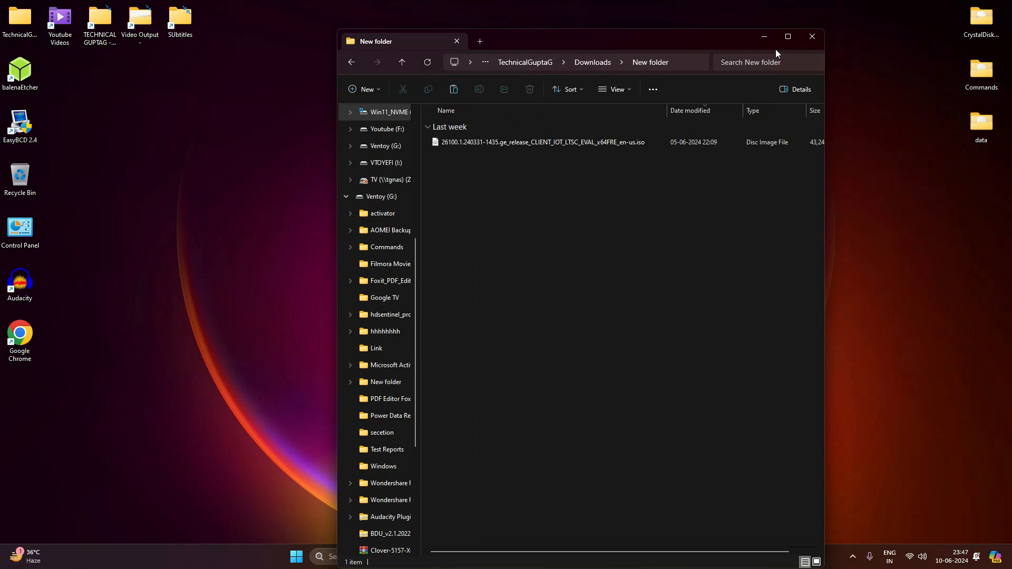
click(787, 36)
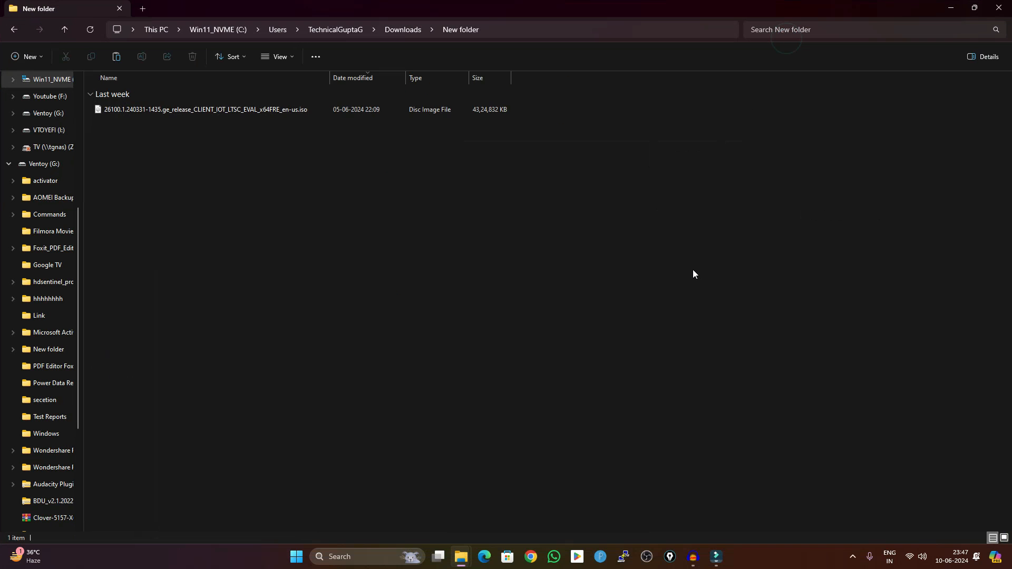
click(311, 112)
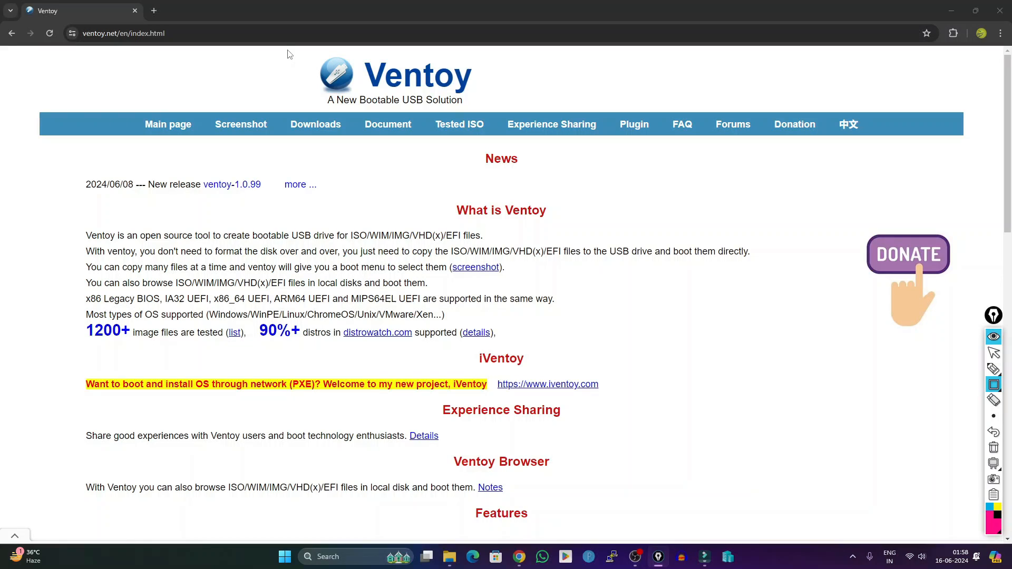
Step: Draw pink annotation rectangles around the Ventoy logo, the What is Ventoy heading and the description below it
drag(287, 49, 493, 112)
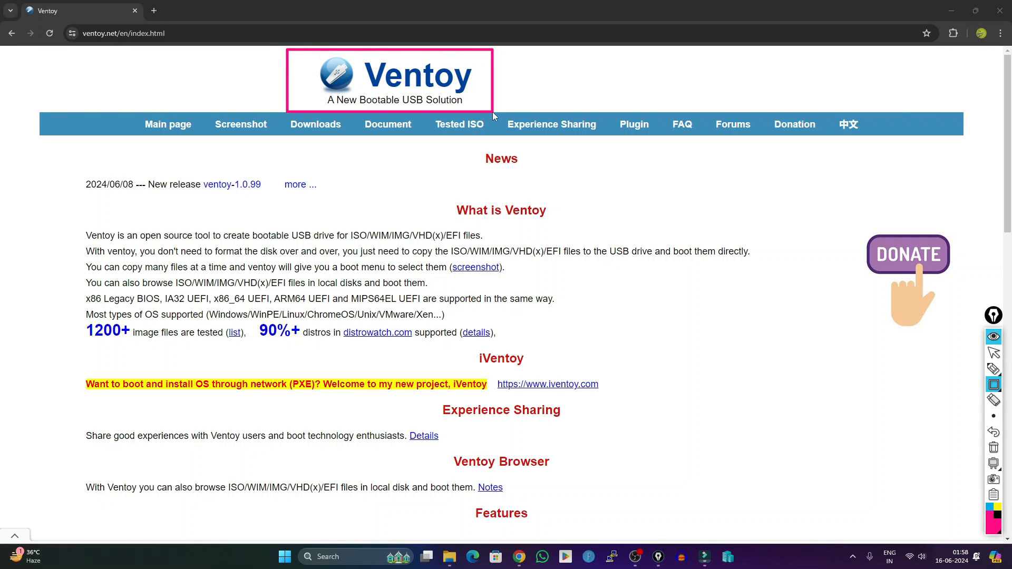
mouse_move(428, 184)
mouse_down()
mouse_move(570, 236)
mouse_move(565, 228)
mouse_up()
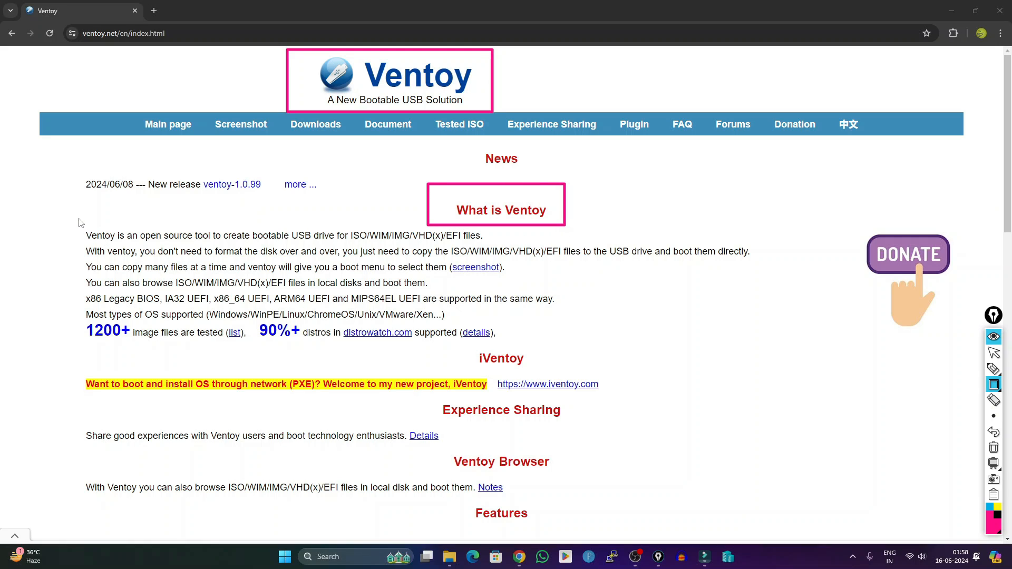
mouse_move(78, 217)
mouse_down()
mouse_move(193, 323)
mouse_move(423, 353)
mouse_move(779, 355)
mouse_up()
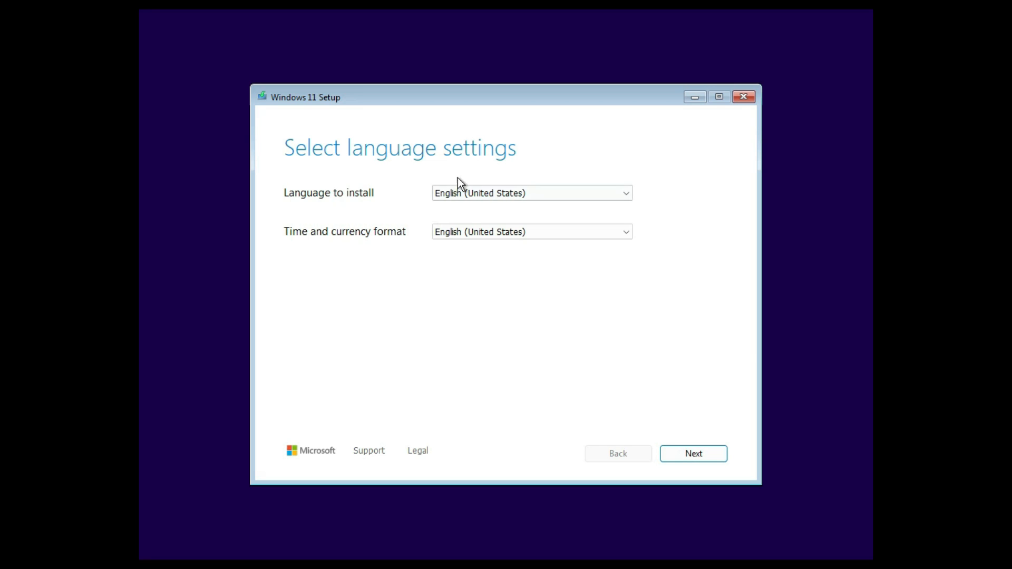
Step: Keep English (United States) as the install language, set the time and currency format to English (India), and accept the English (India) keyboard
click(477, 193)
click(479, 199)
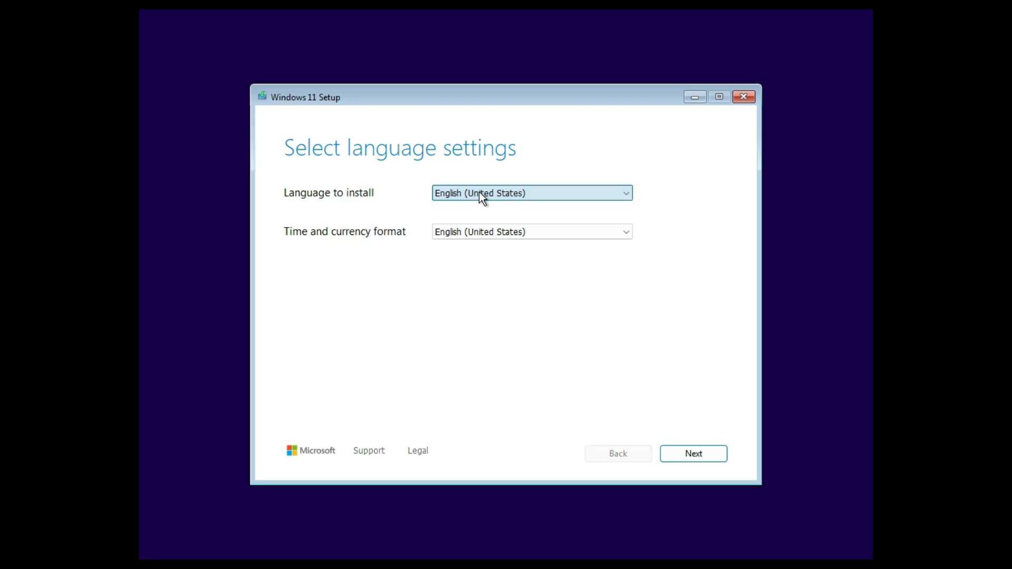
click(489, 231)
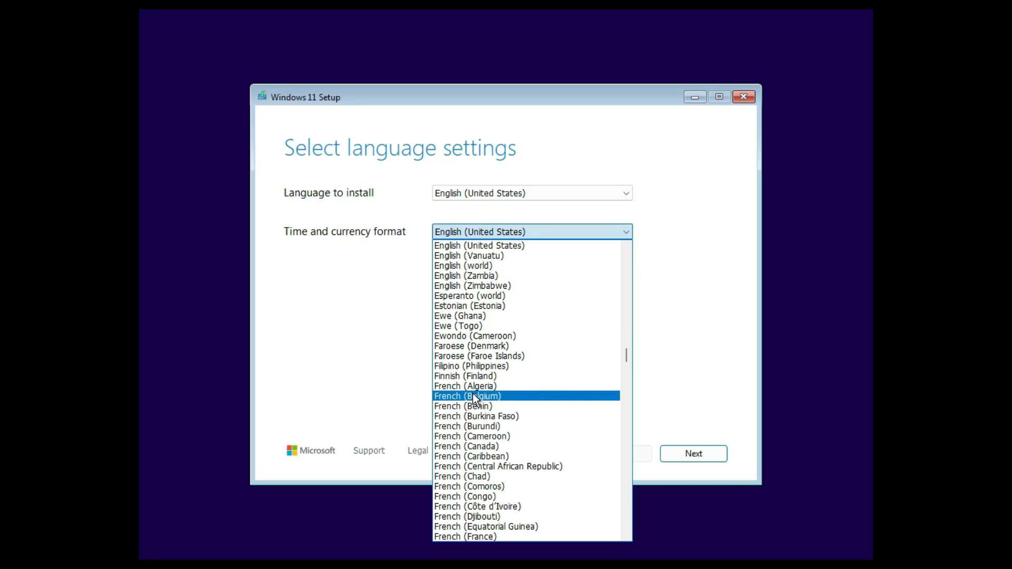
scroll(472, 394, down, 2)
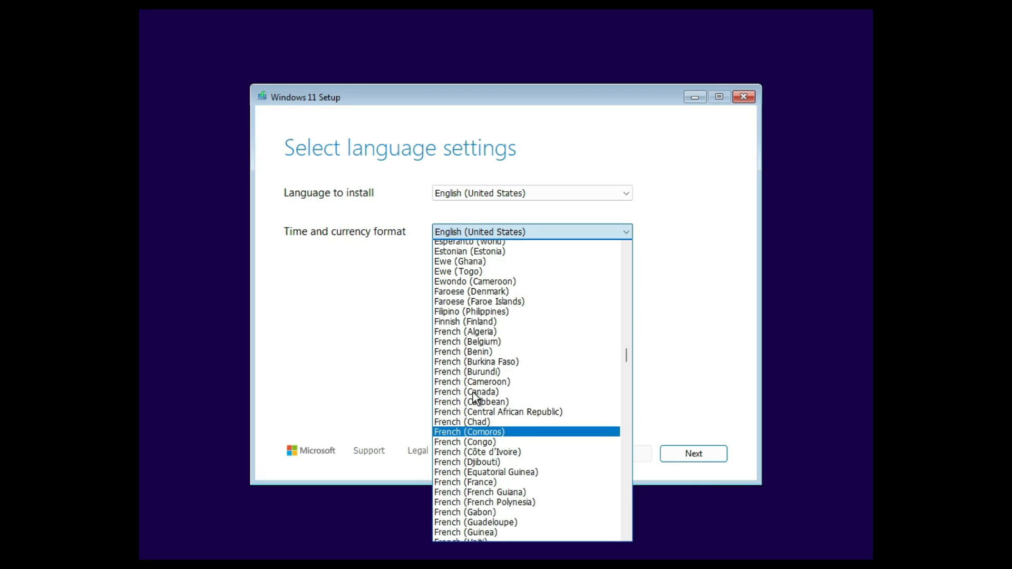
scroll(474, 392, up, 5)
click(480, 371)
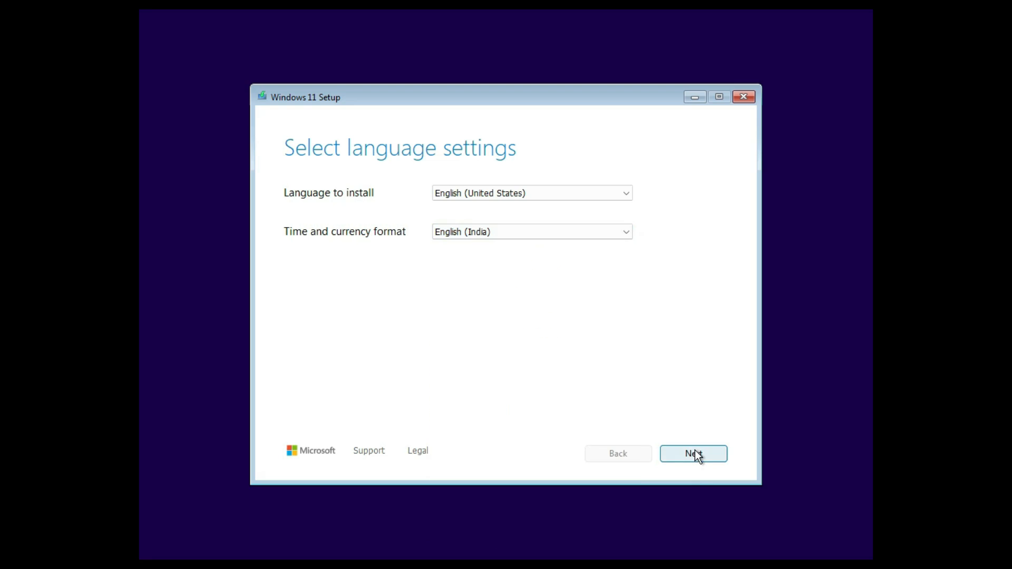
click(695, 451)
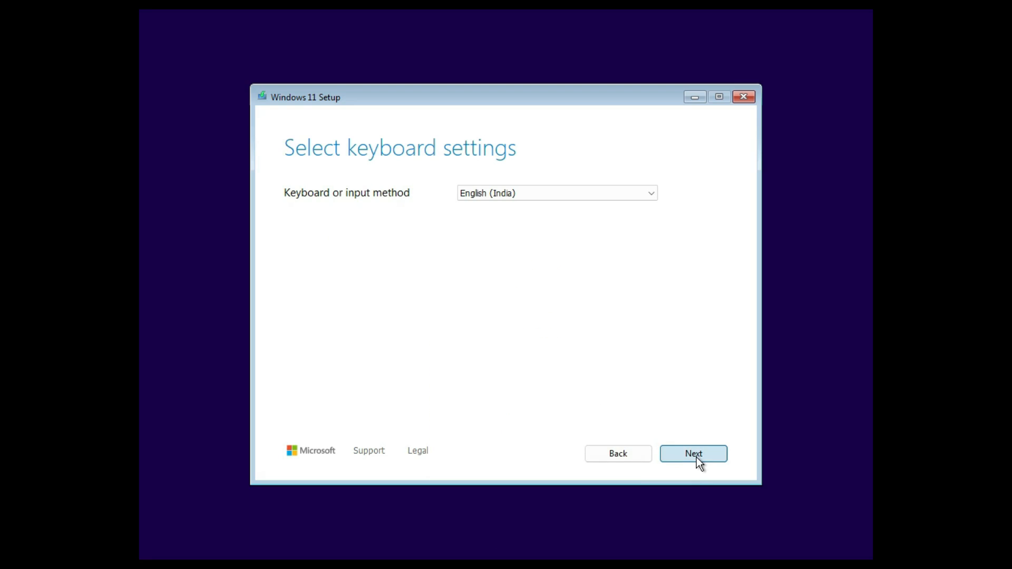
click(696, 457)
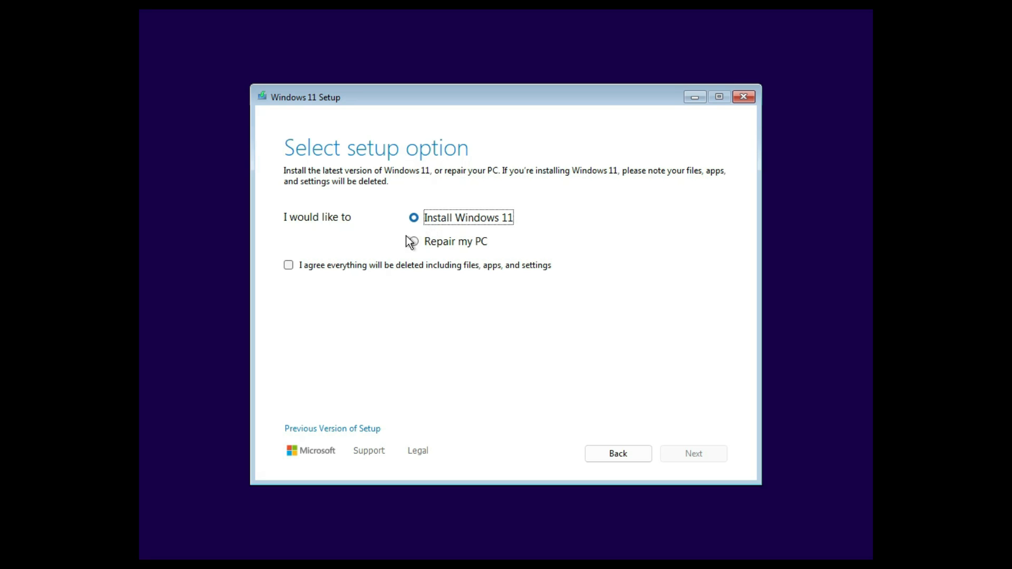
Step: Choose to install Windows 11, agree that everything is deleted, and accept the license terms
click(289, 265)
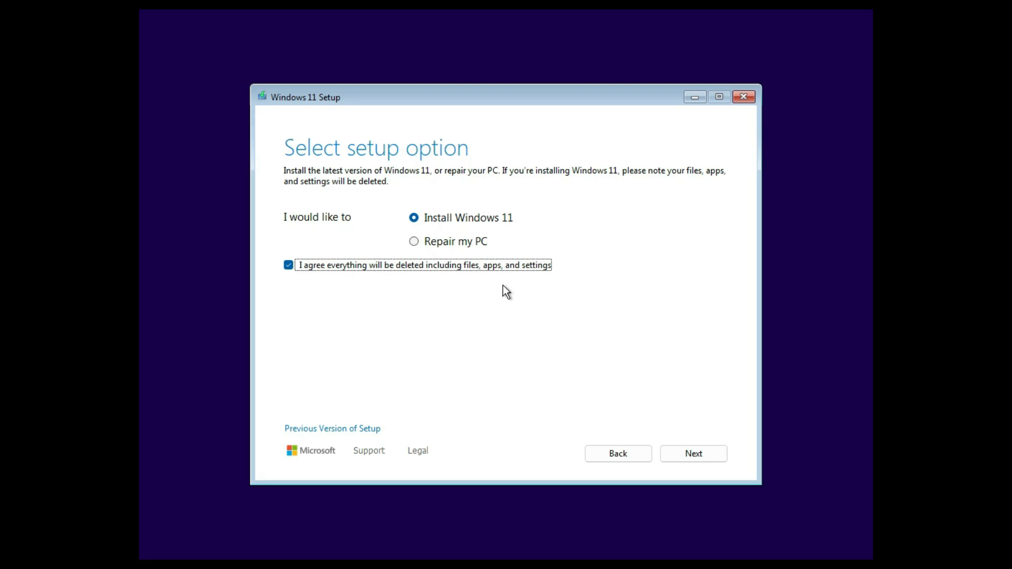
click(693, 454)
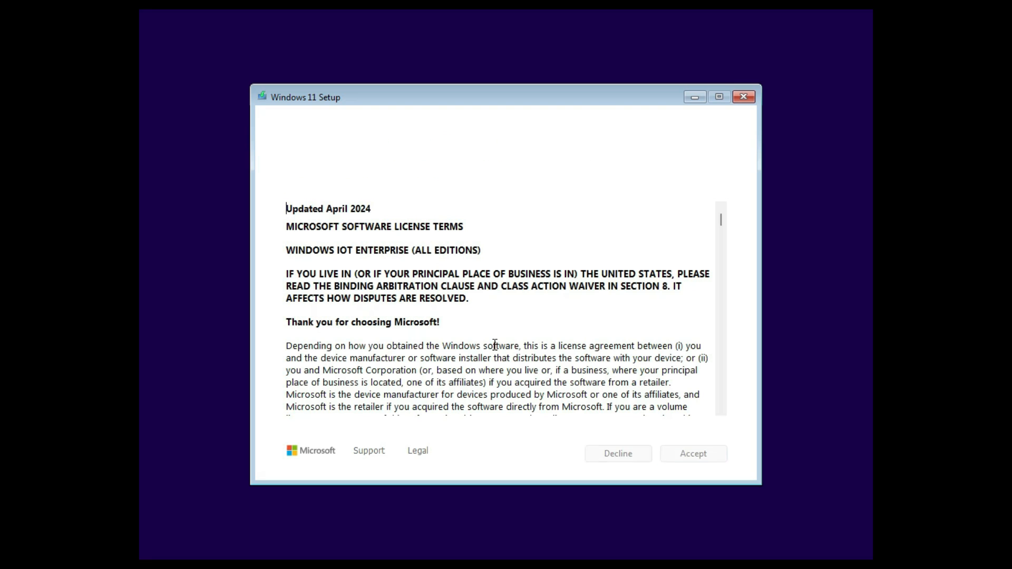
click(690, 453)
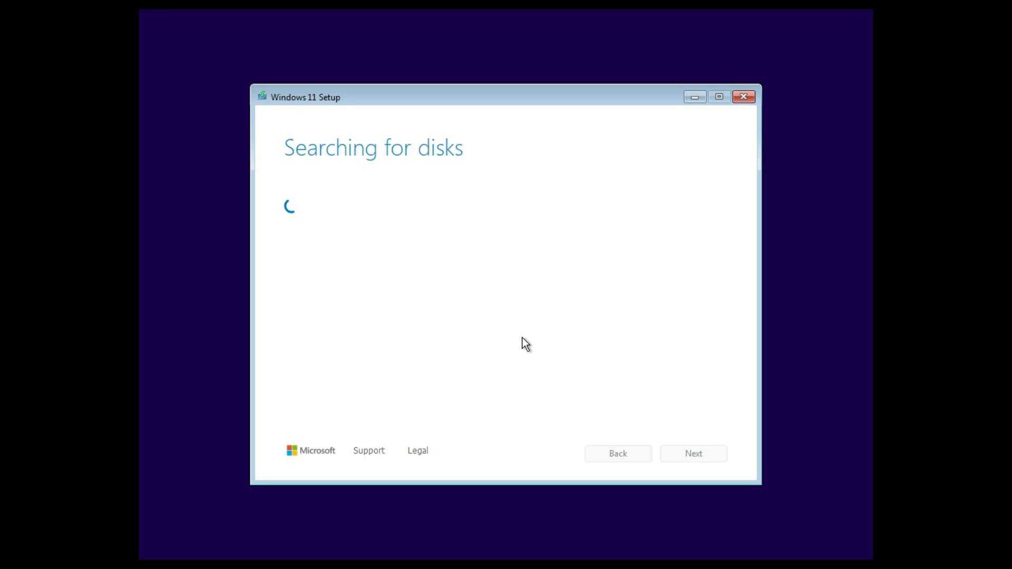
Step: Start the Windows 11 installation on Disk 0 Unallocated Space
click(675, 455)
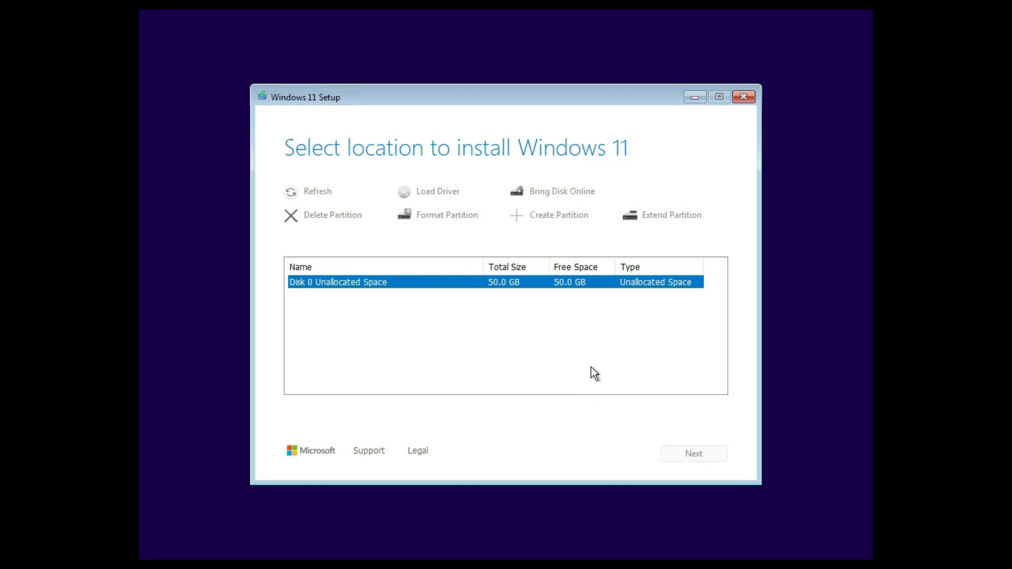
click(686, 452)
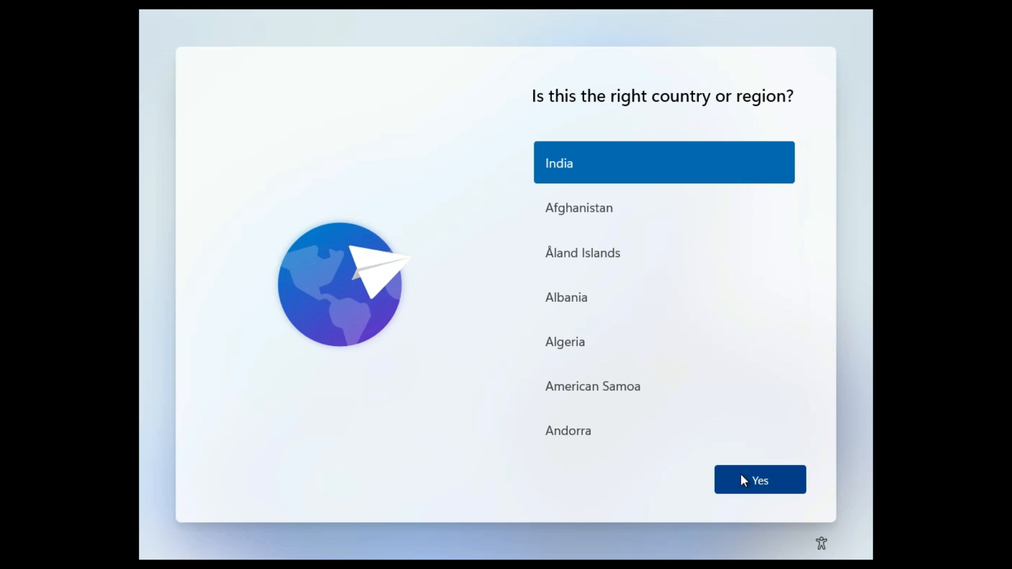
Step: Confirm India as the region, choose the English (India) keyboard layout and skip adding a second layout
click(745, 477)
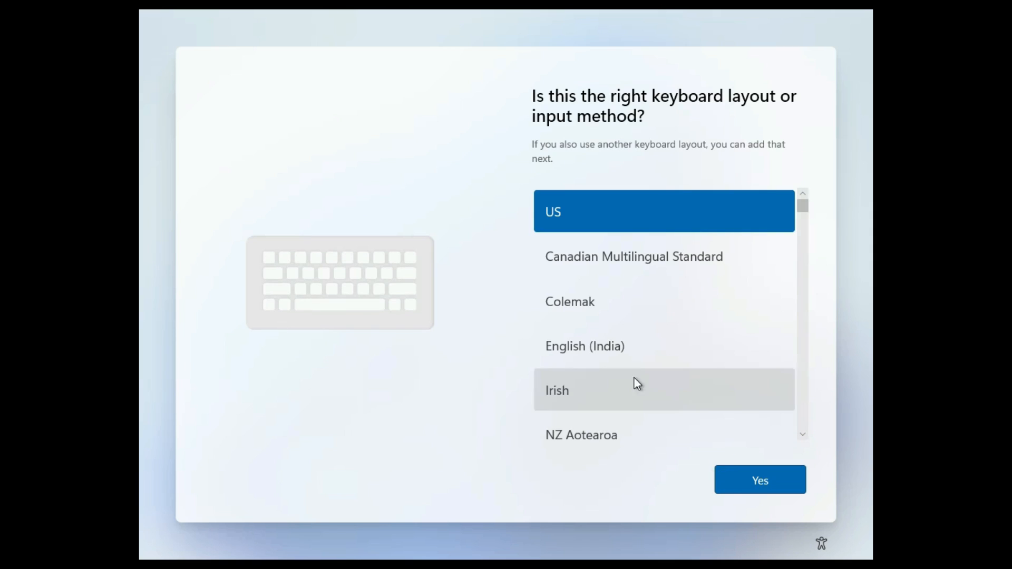
click(601, 351)
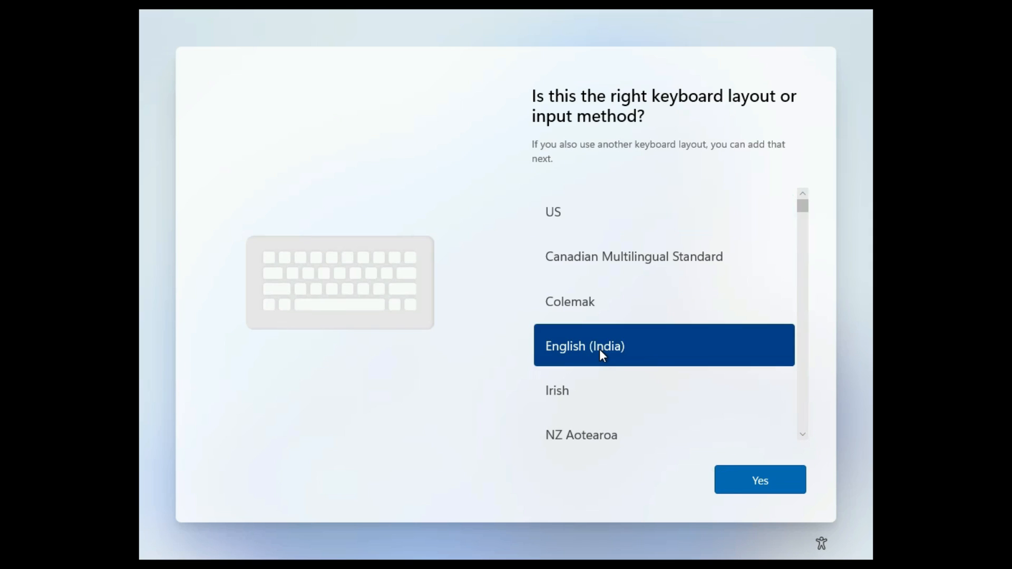
click(757, 476)
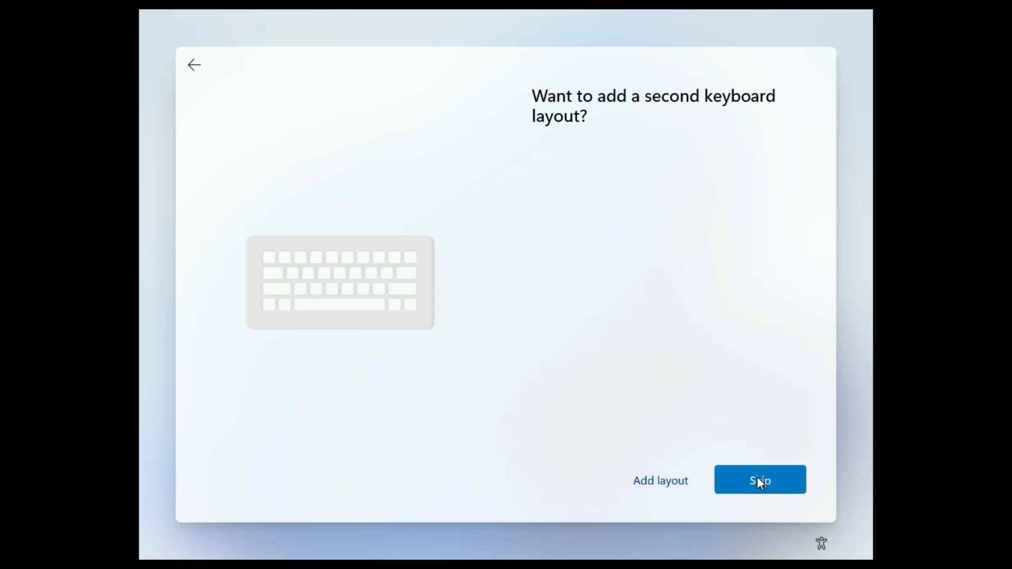
click(758, 478)
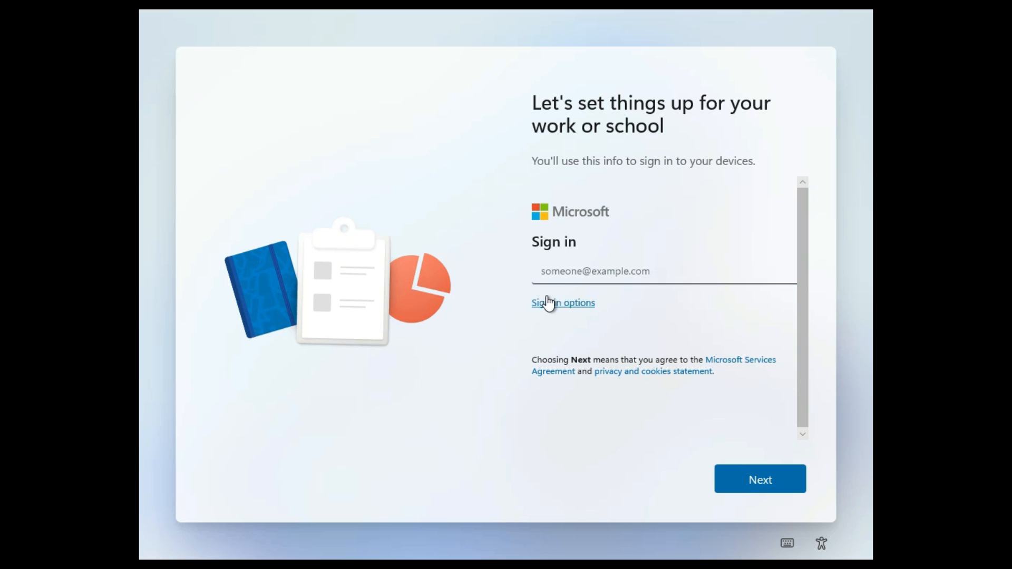
Step: Choose domain join instead of a Microsoft sign-in, enter the local account's user name, and leave its password blank
click(546, 299)
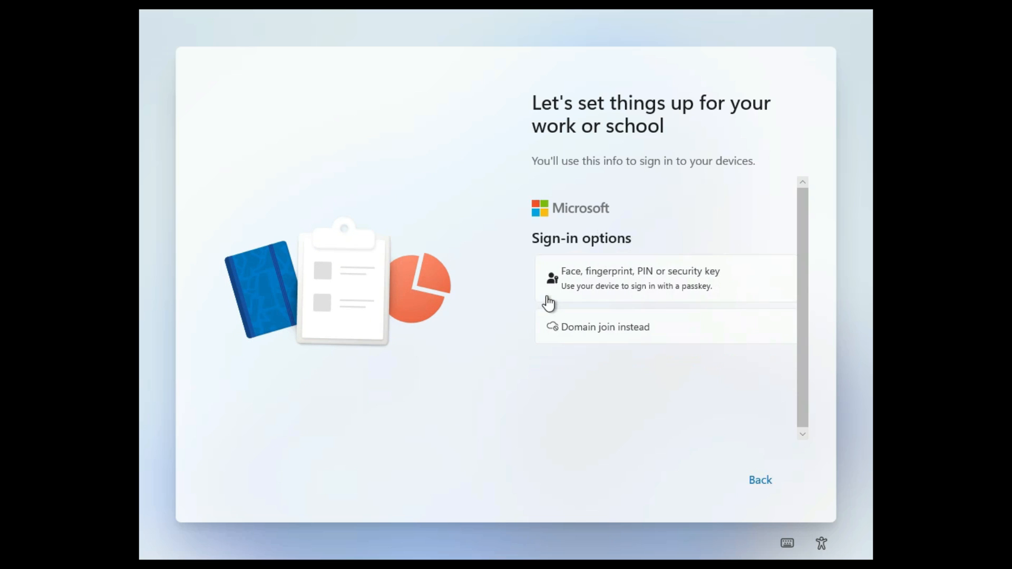
click(591, 334)
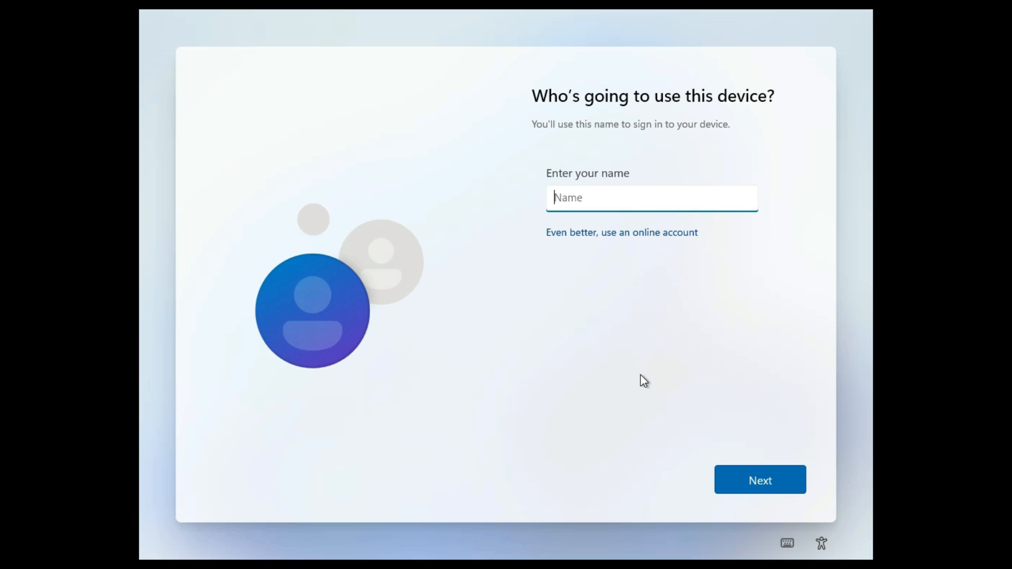
text(TechnicalGuptaG)
click(757, 488)
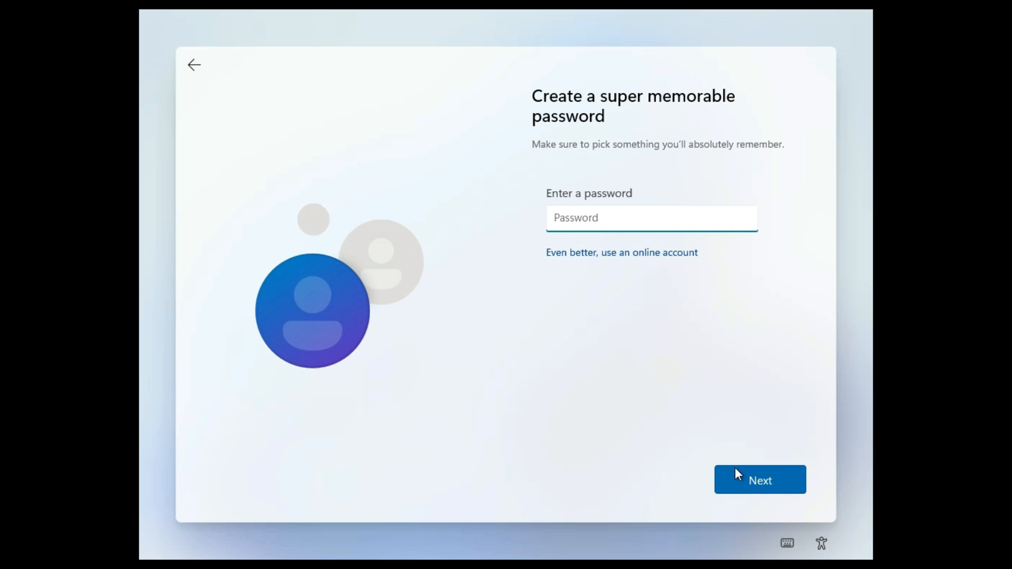
click(741, 480)
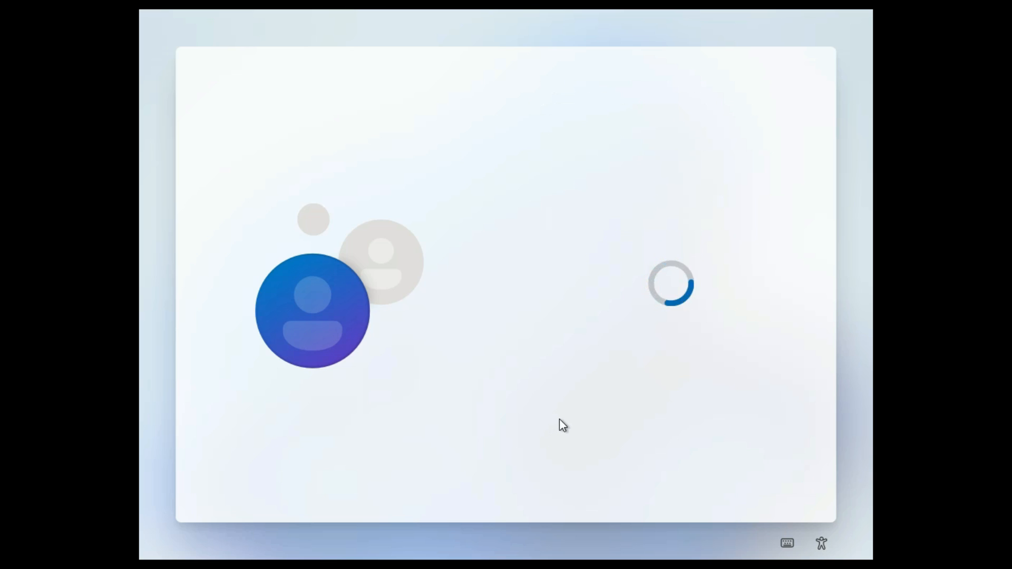
Step: Turn off all device privacy options, including optional diagnostic data, Inking & typing, Tailored experiences and Advertising ID, and accept the settings
click(548, 279)
click(548, 364)
scroll(548, 369, down, 2)
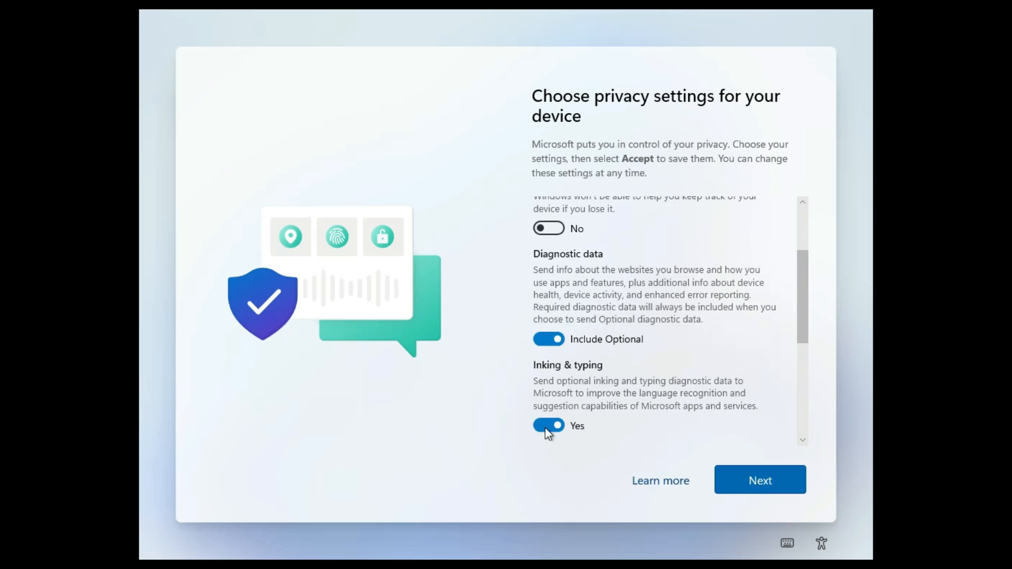
click(548, 339)
click(551, 425)
scroll(551, 422, down, 2)
click(544, 402)
scroll(539, 408, down, 2)
click(548, 369)
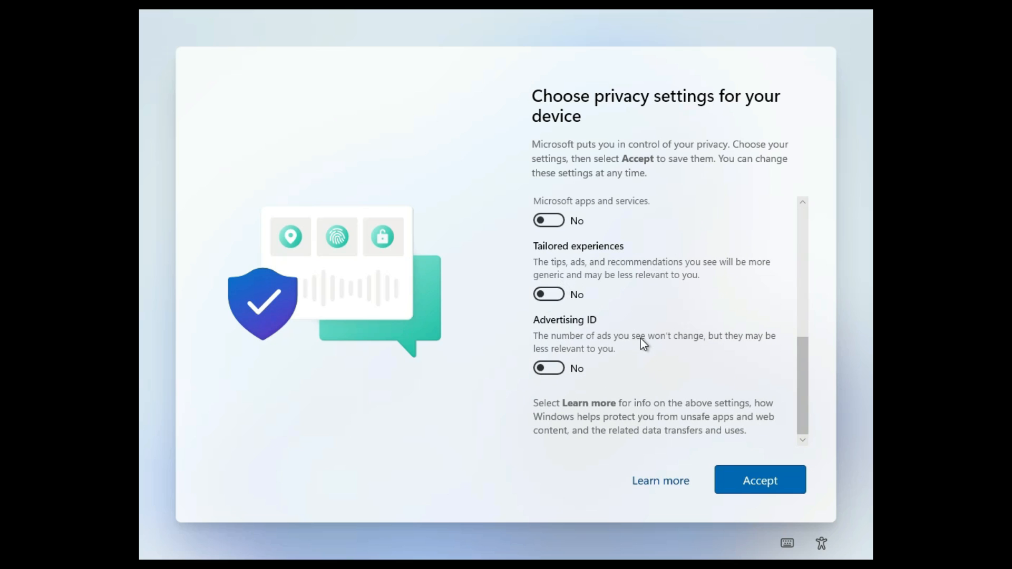
click(739, 481)
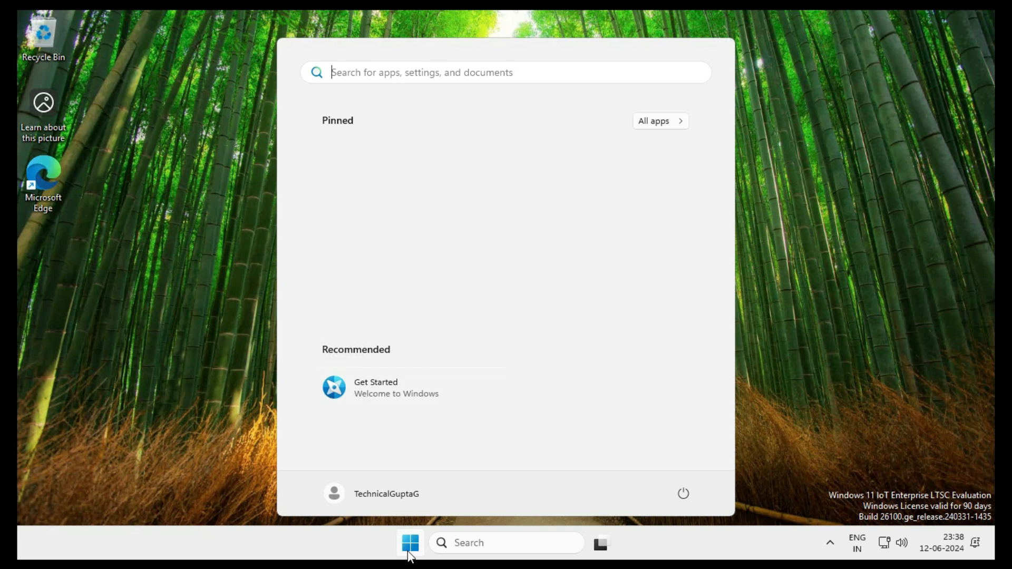
Step: Look through the full list of apps in the Start menu, then close it
click(672, 121)
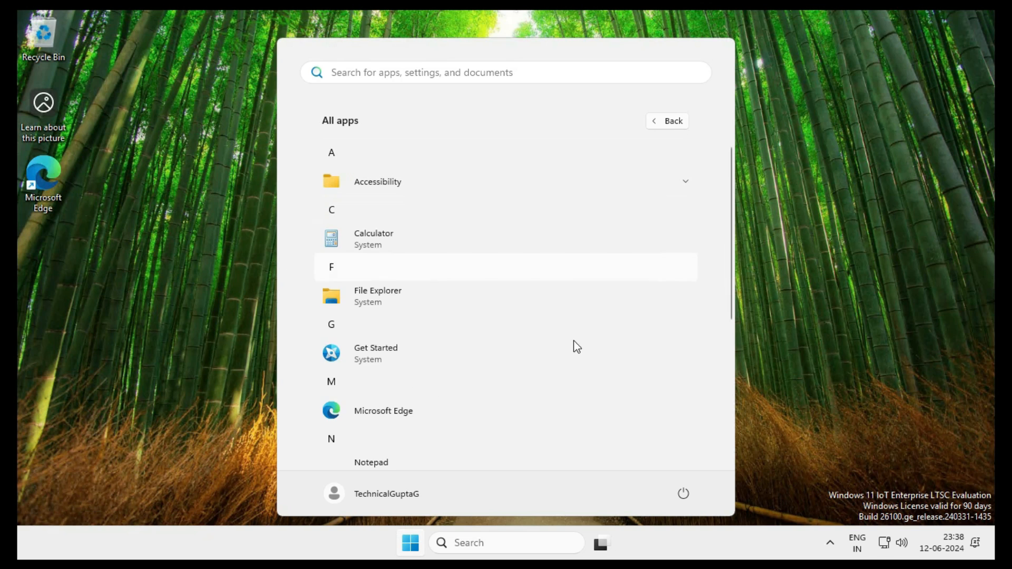
scroll(423, 349, down, 5)
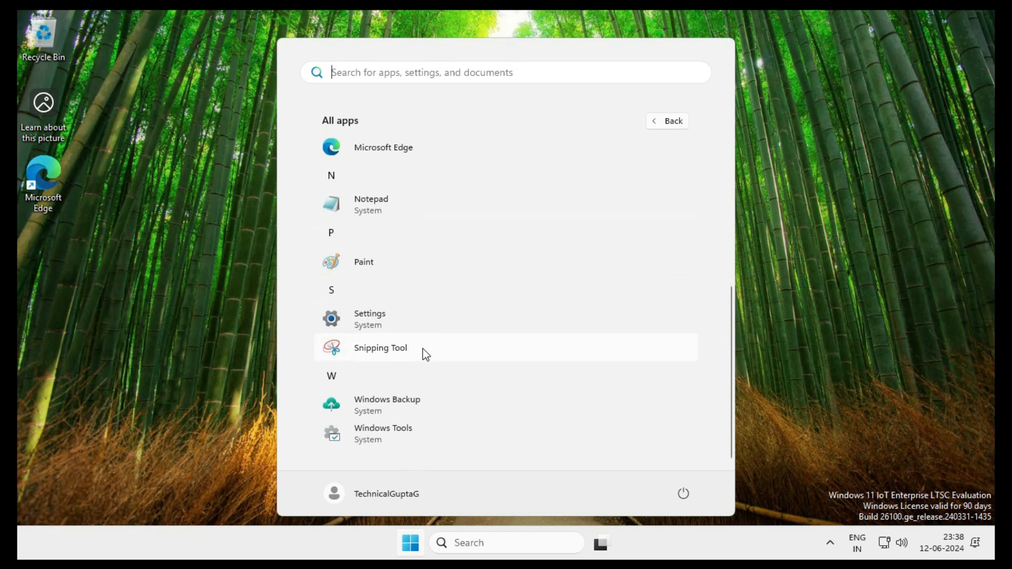
click(403, 545)
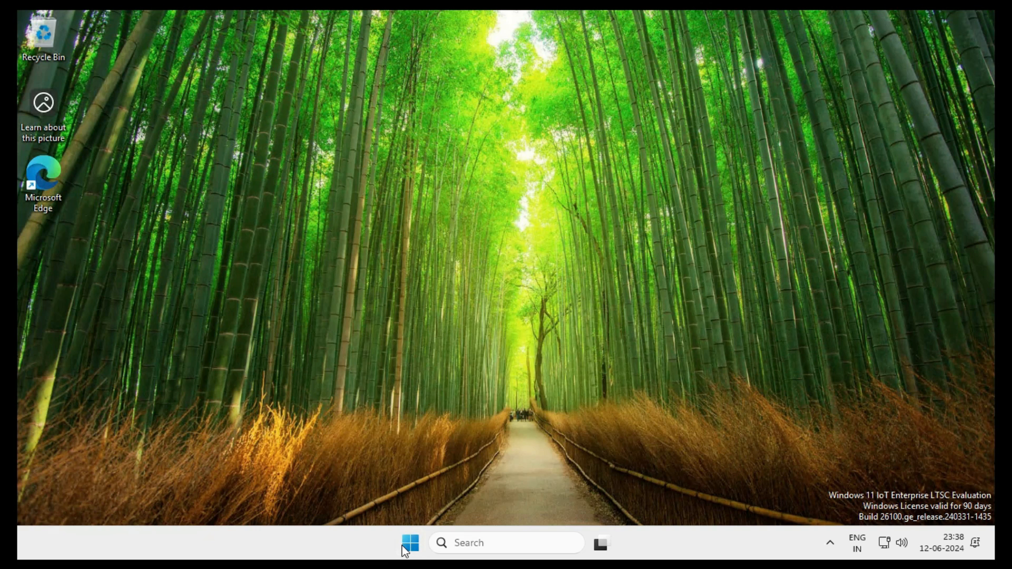
Step: Open the Installed apps settings page and review the apps included with the system
right_click(402, 545)
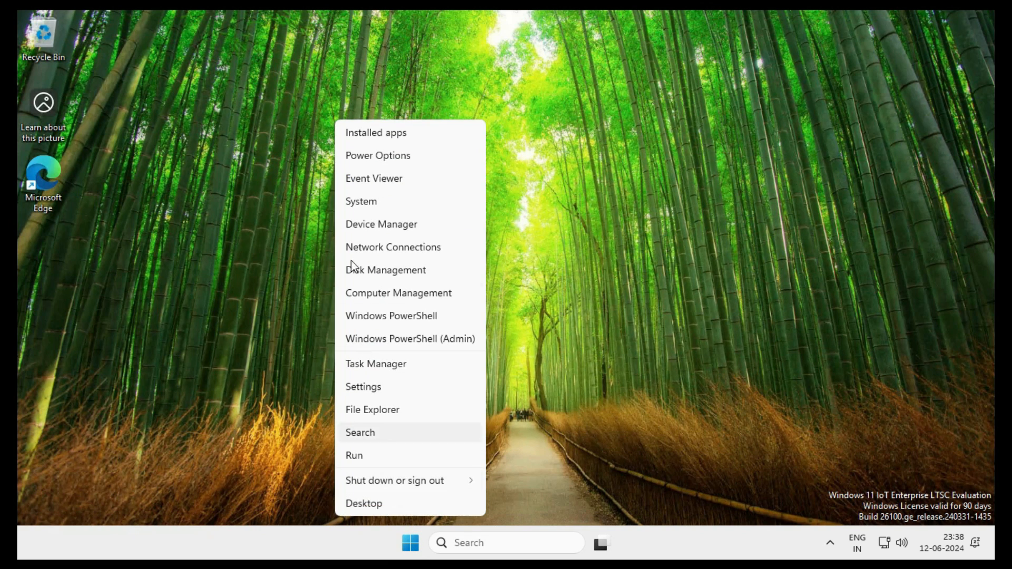
click(374, 134)
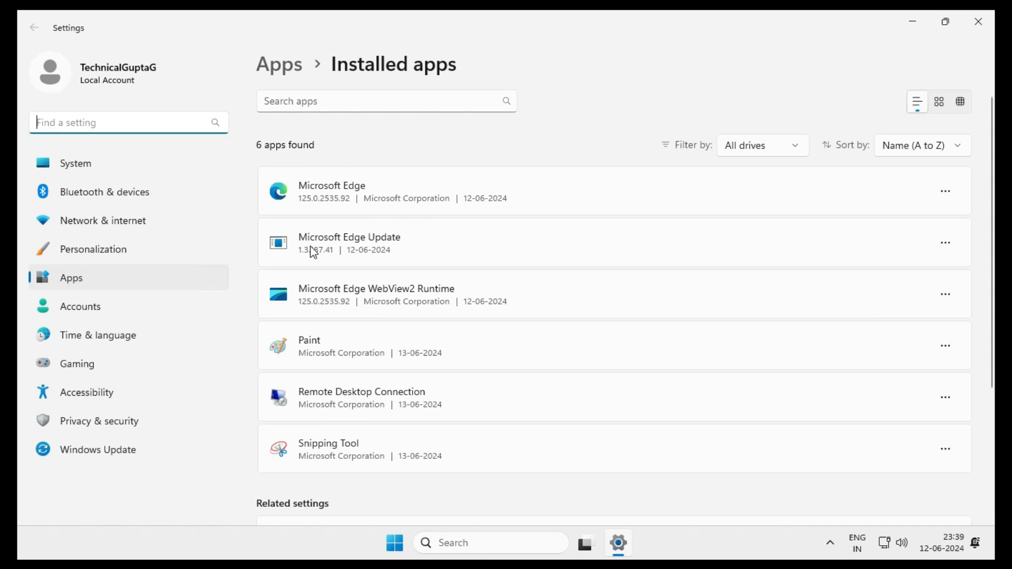
scroll(392, 350, down, 3)
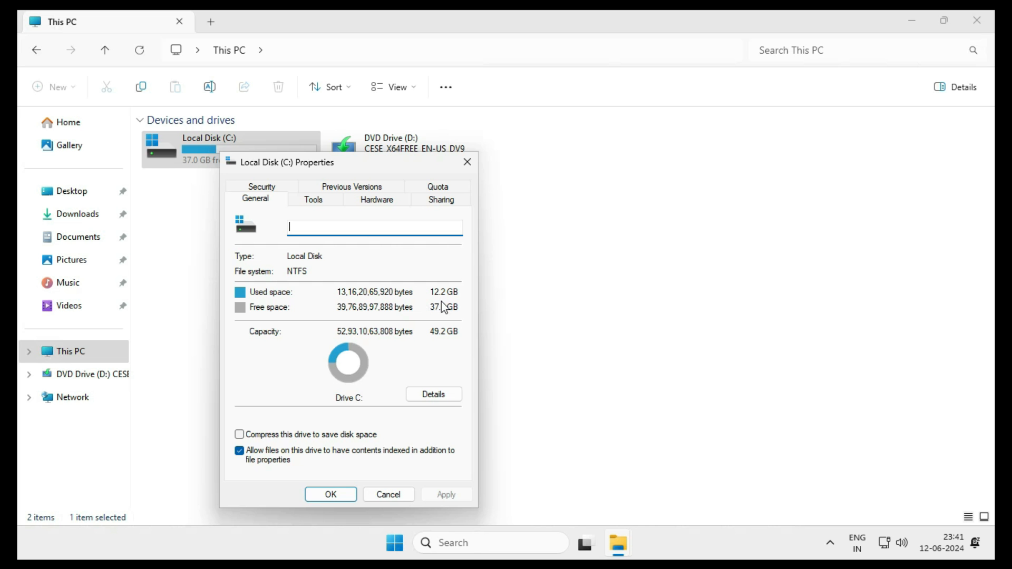